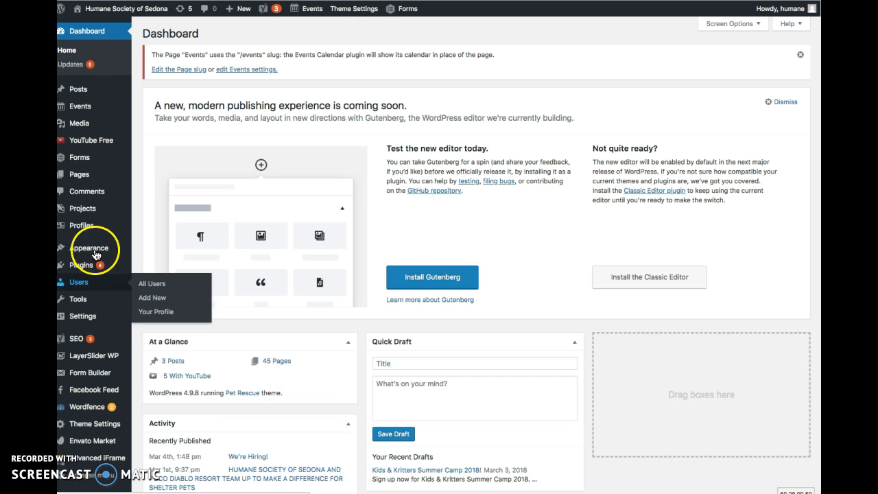
Step: List the active forms and open the Gala Ticket Purchase form for editing
click(77, 160)
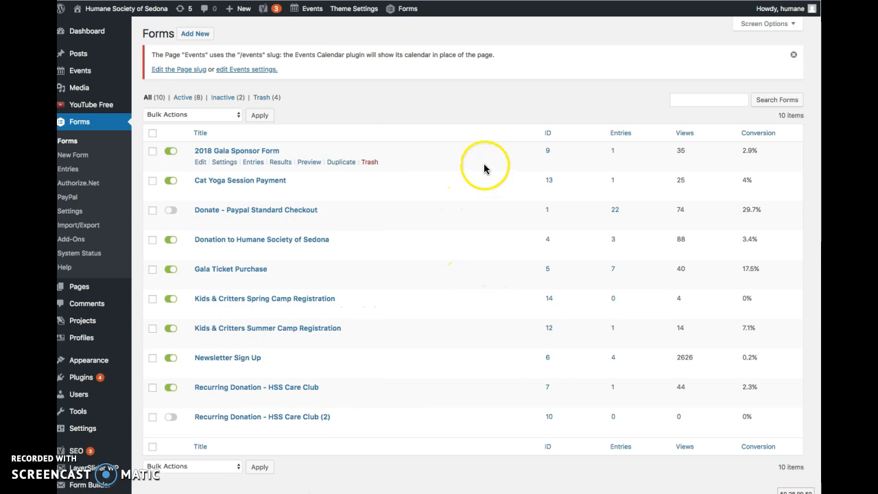
click(185, 97)
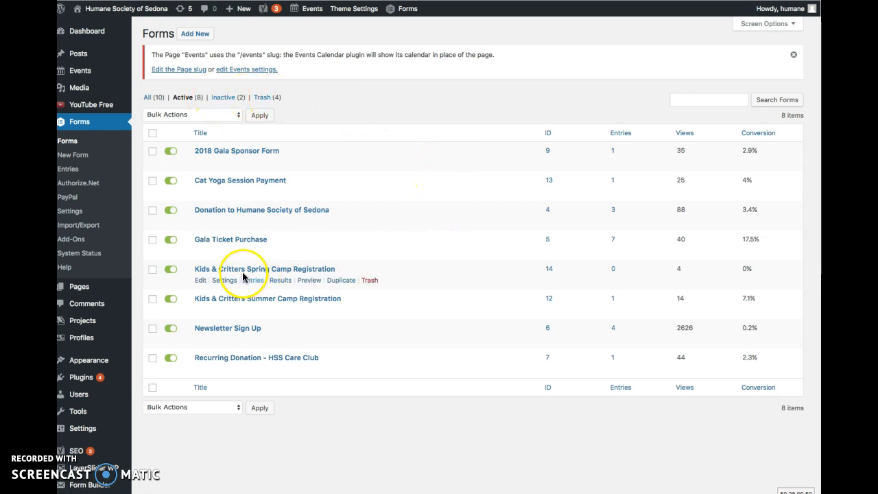
mouse_move(200, 254)
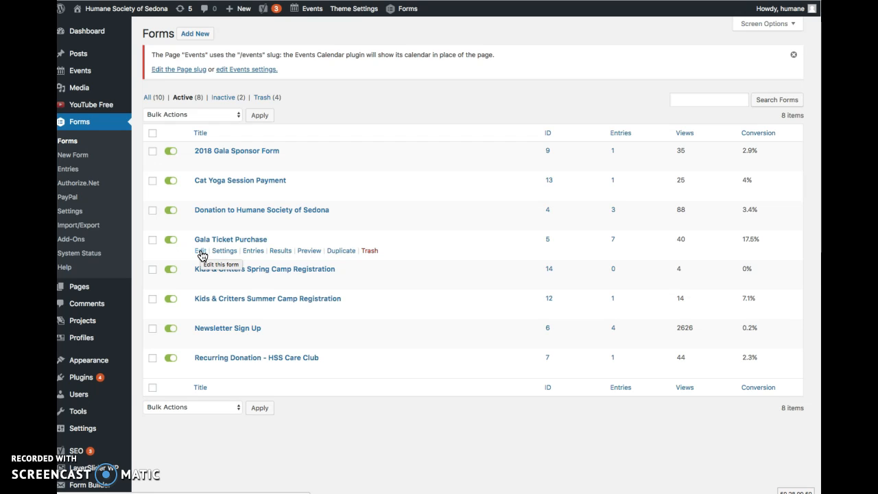
click(199, 253)
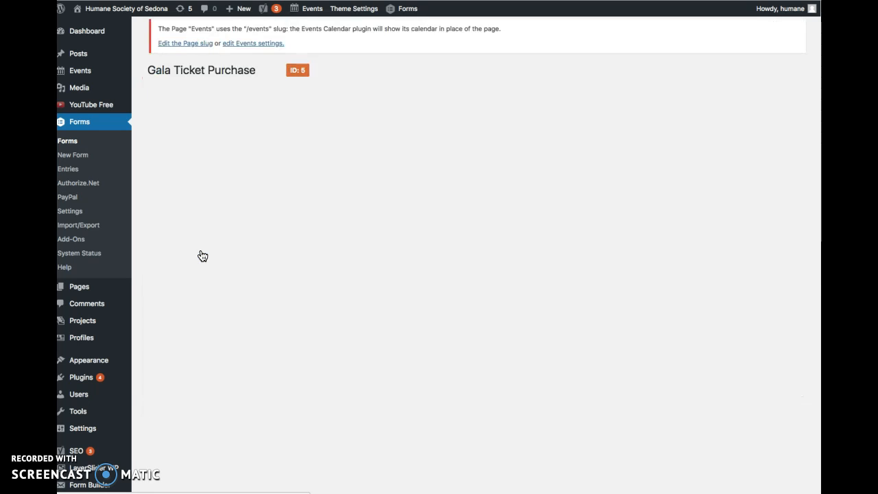
click(232, 256)
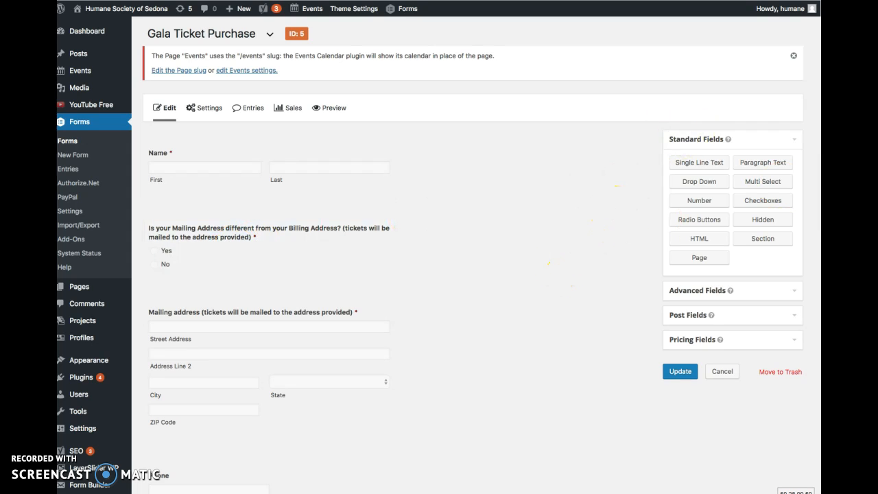
Step: Review the general settings of the form's Name field, including its subfields and required rule, and collapse them
scroll(477, 141, down, 1)
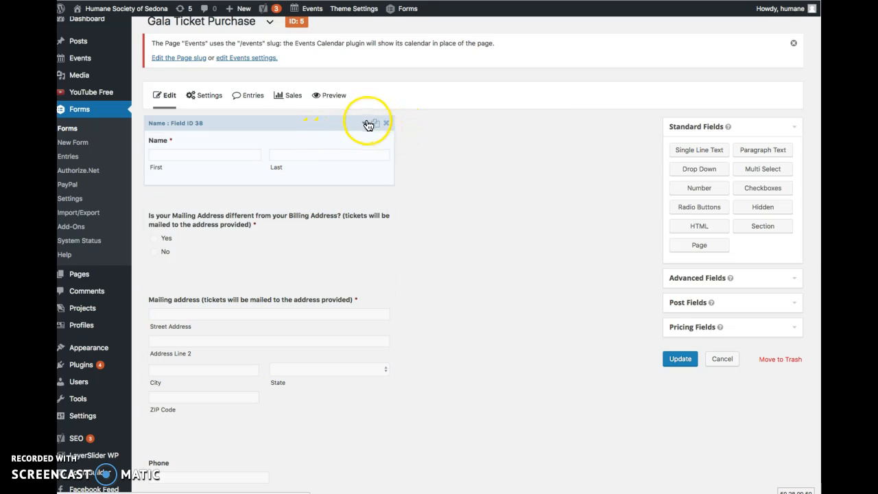
click(365, 128)
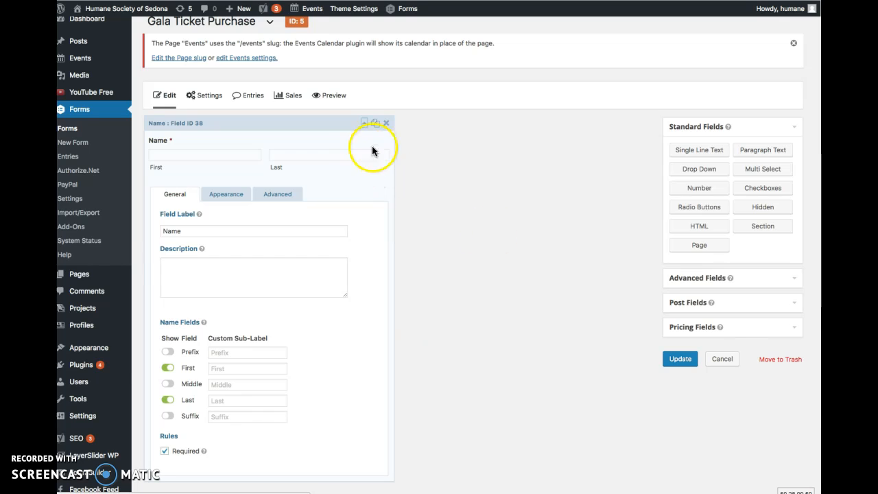
click(363, 124)
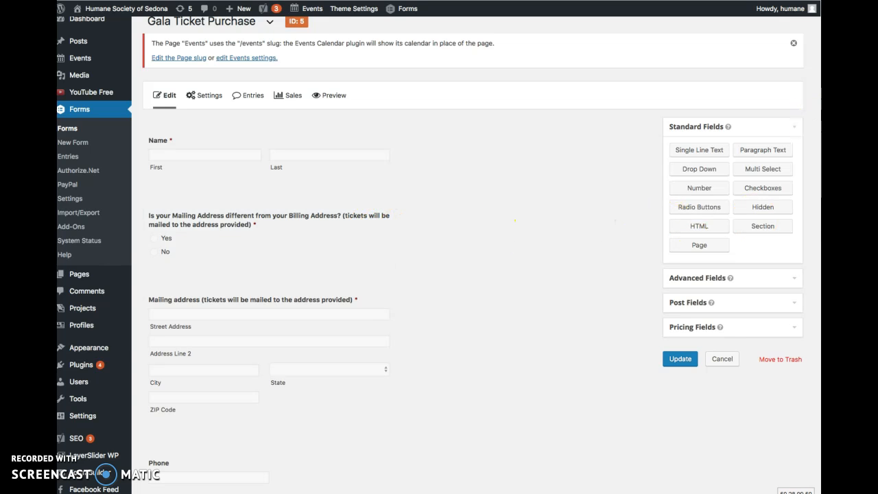
Step: Expand the ticket quantity product field to review its price setting, and look over the remaining fields
scroll(487, 259, down, 10)
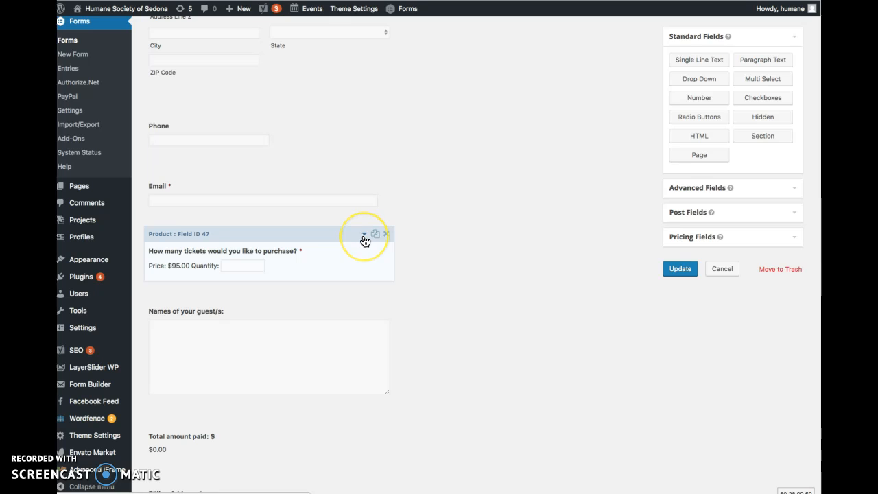
click(364, 238)
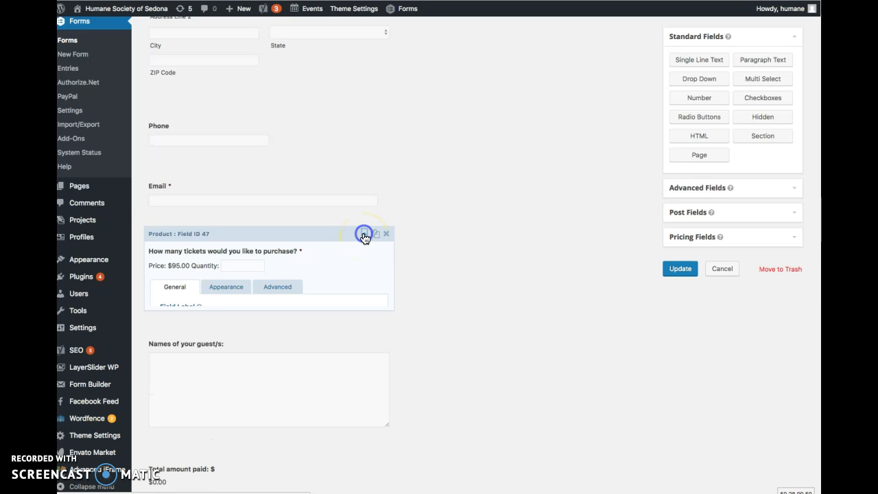
mouse_move(720, 237)
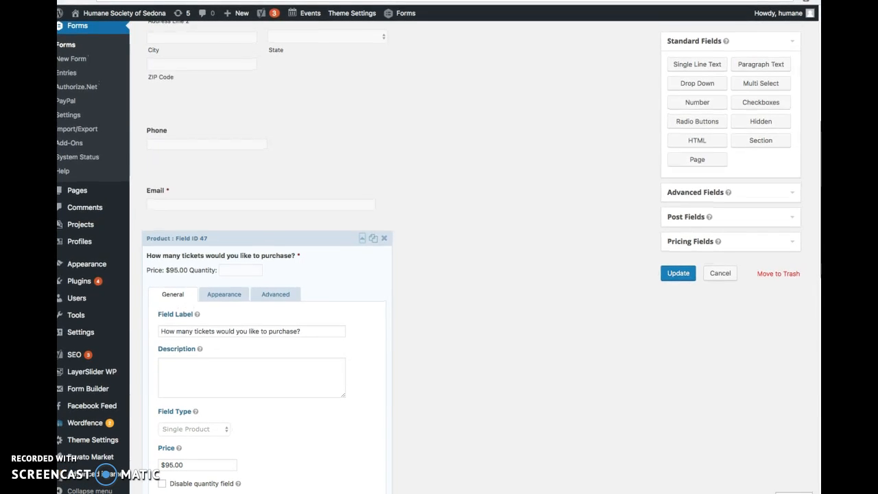
click(190, 464)
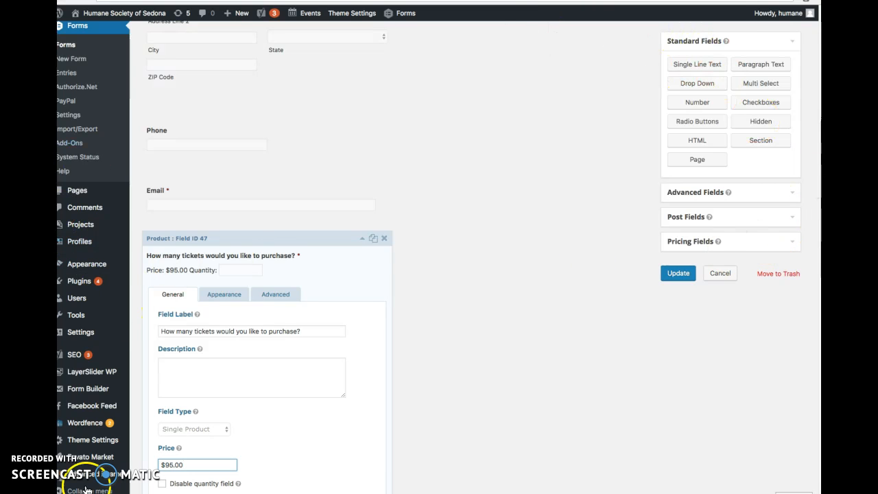
scroll(820, 336, down, 10)
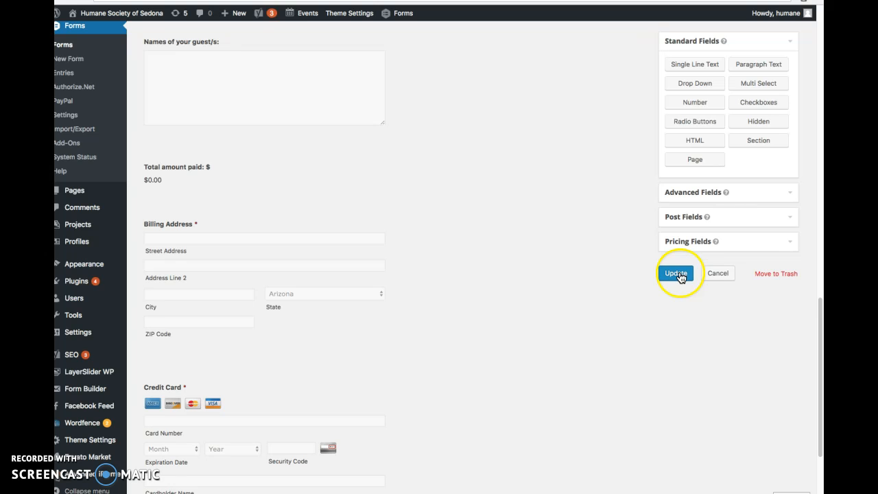
Step: Open the Gala Ticket Purchase form's Default Confirmation and review its message text
drag(819, 318, 821, 32)
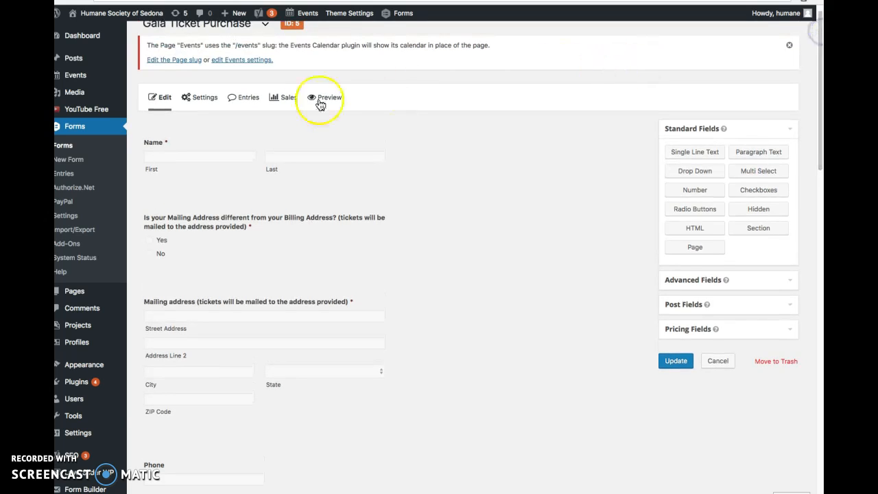
mouse_move(202, 100)
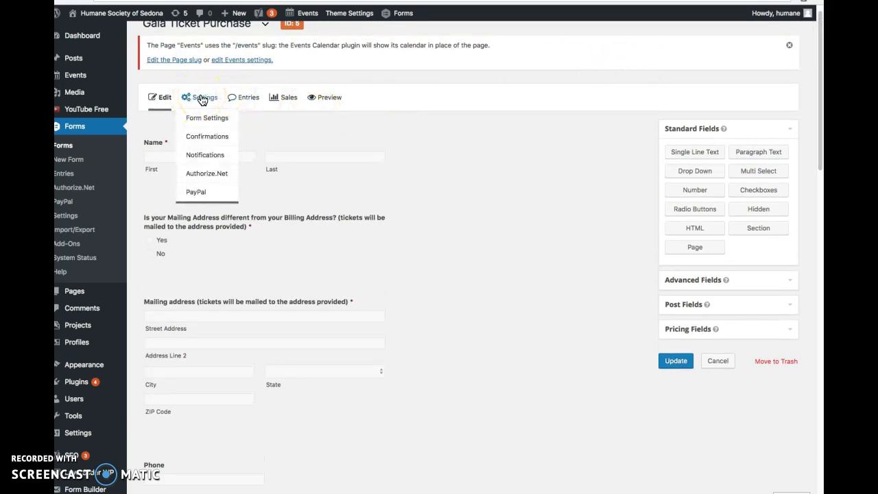
click(213, 136)
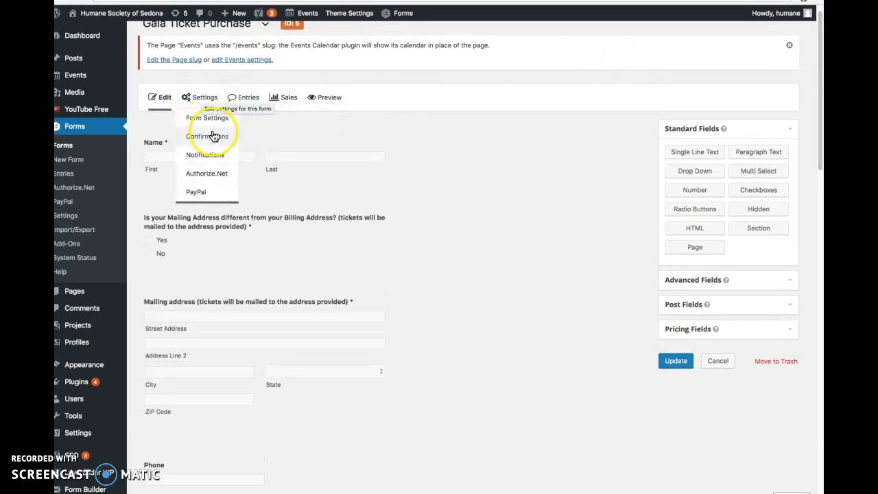
click(215, 139)
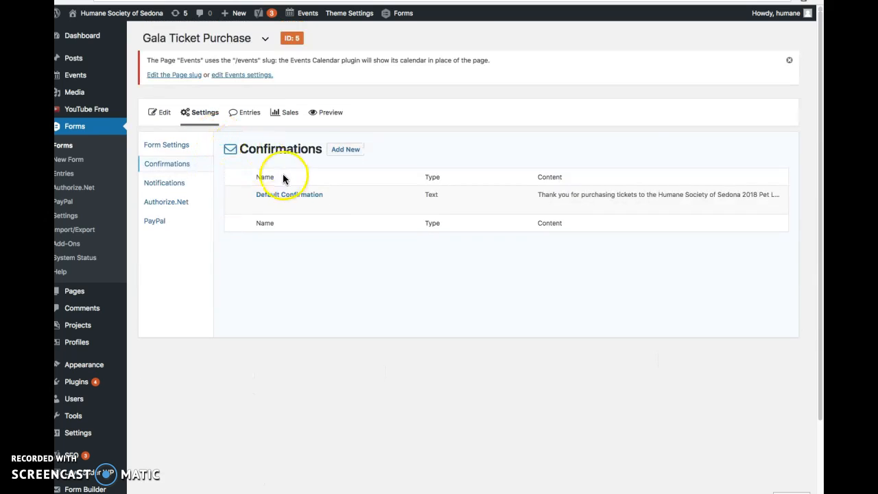
click(264, 206)
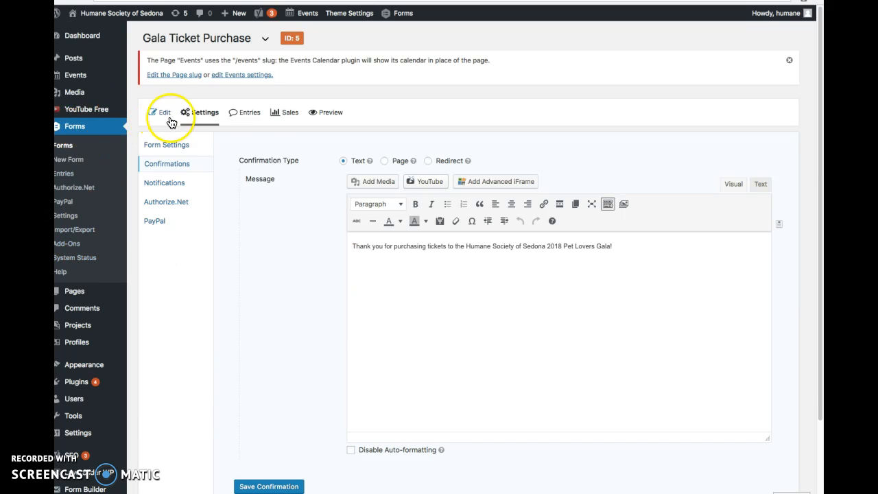
Step: Open the director's notification for the form and review its recipient, sender, BCC and subject settings
mouse_move(208, 118)
click(212, 172)
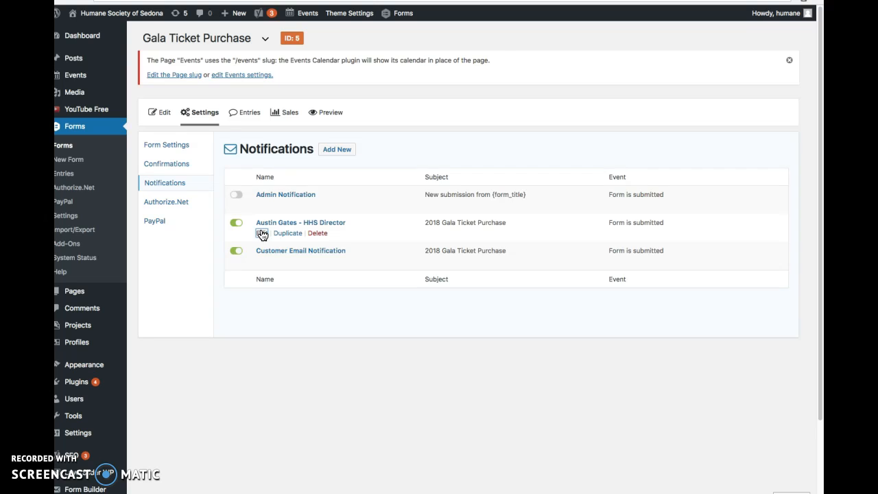
click(262, 233)
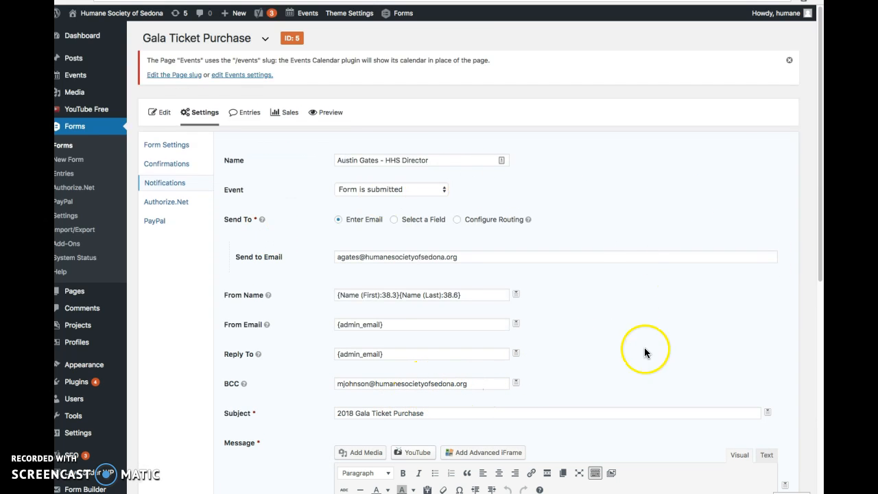
mouse_move(820, 102)
mouse_down()
mouse_move(824, 144)
mouse_move(814, 109)
mouse_up()
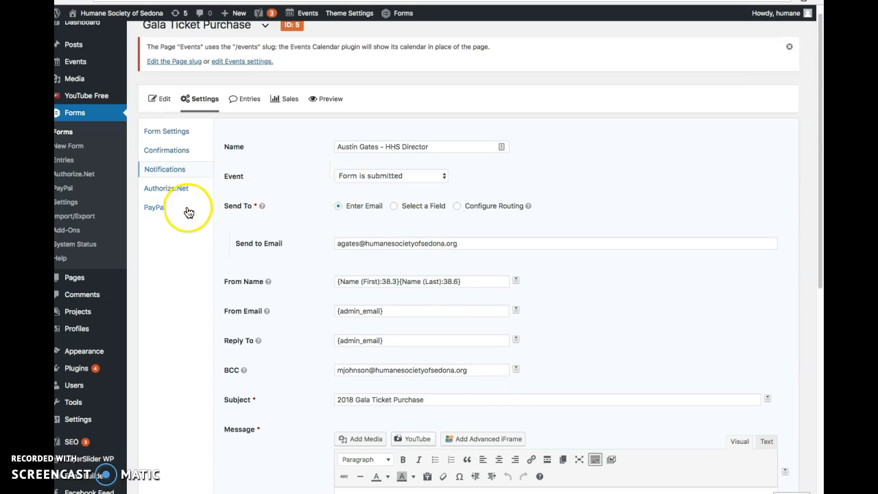
Step: Open the Customer Email Notification and review its send-to field, sender details and message body
click(172, 171)
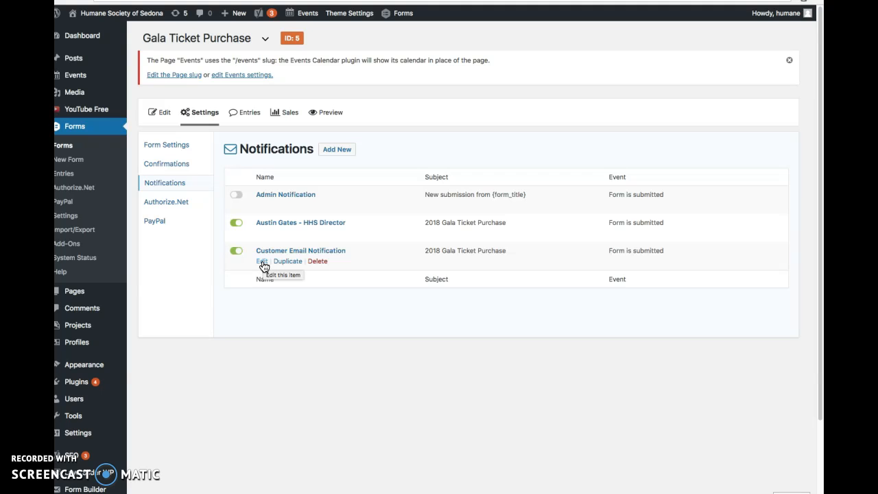
click(263, 263)
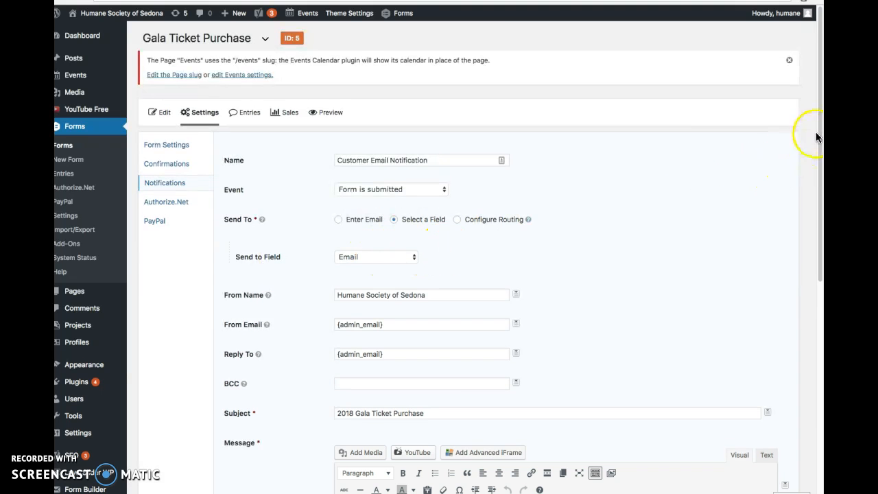
scroll(817, 137, down, 5)
scroll(647, 373, down, 2)
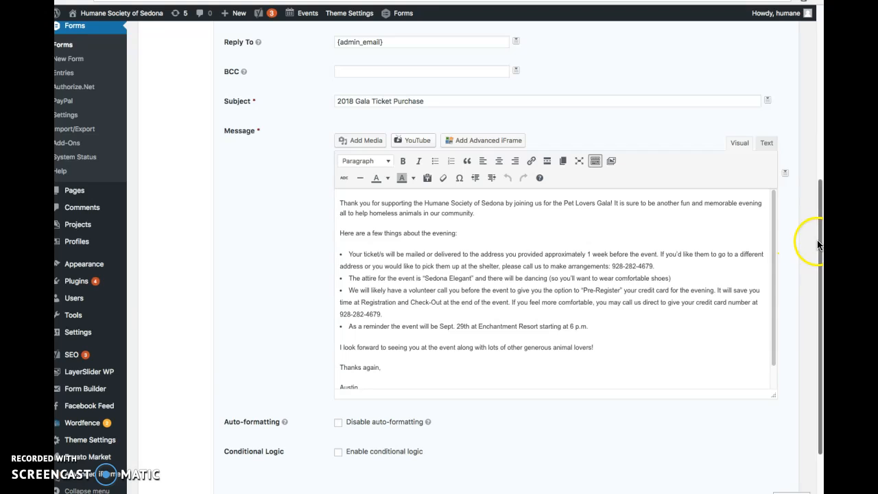
drag(819, 242, 818, 235)
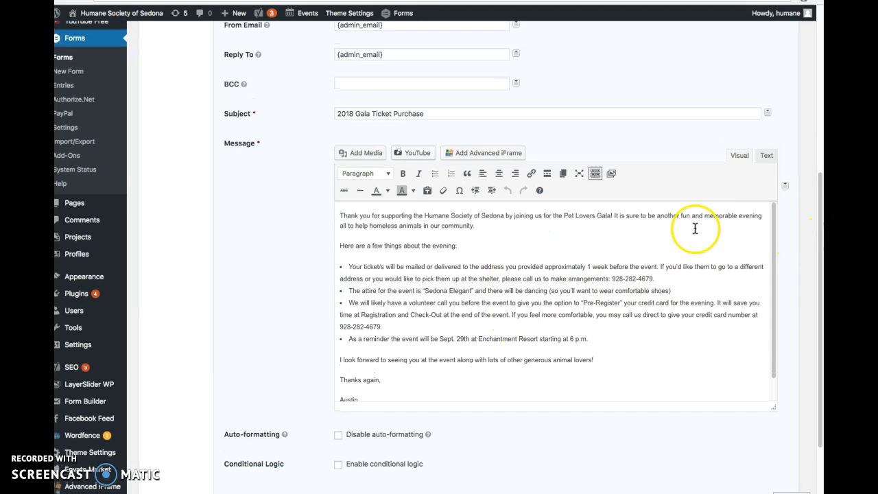
scroll(803, 247, up, 5)
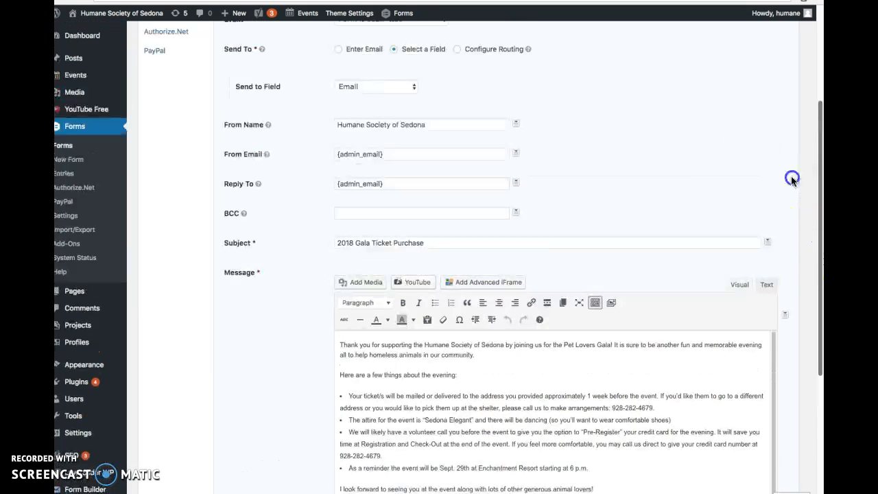
scroll(804, 130, up, 2)
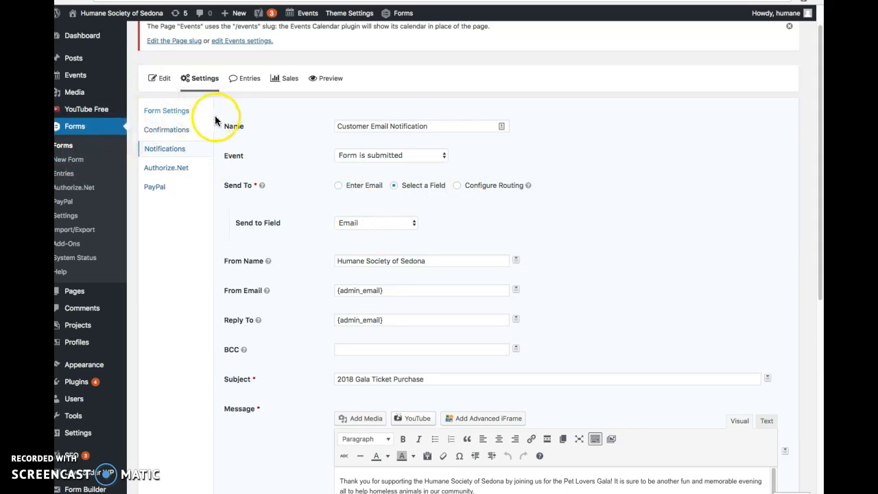
Step: Open the Kids & Critters Spring Camp Registration form for editing and review the settings of its allergies field
click(74, 129)
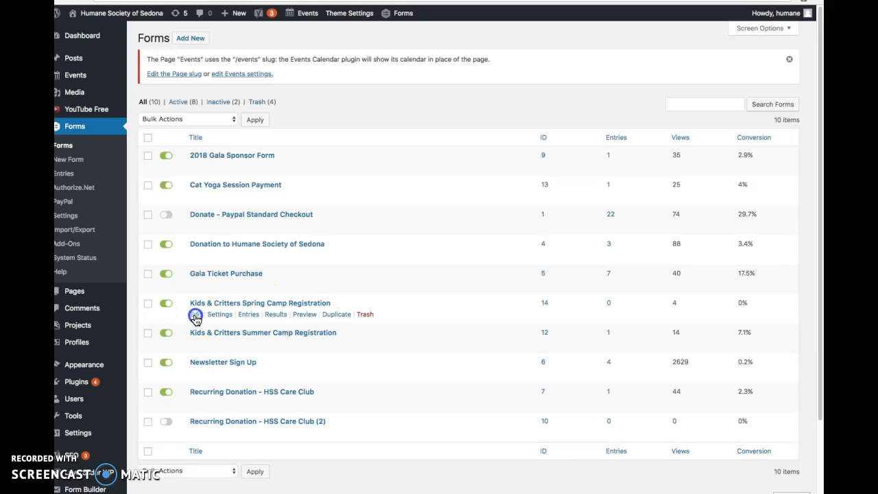
click(196, 315)
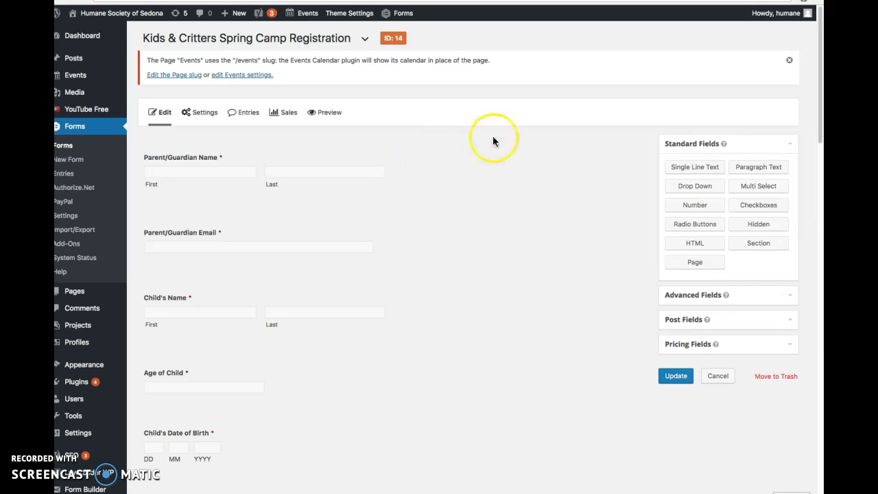
drag(820, 108, 820, 113)
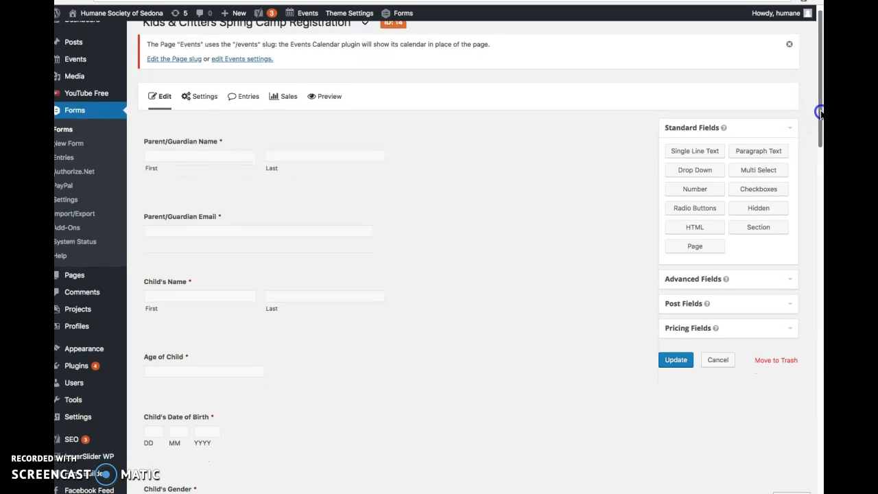
drag(820, 113, 801, 205)
click(360, 221)
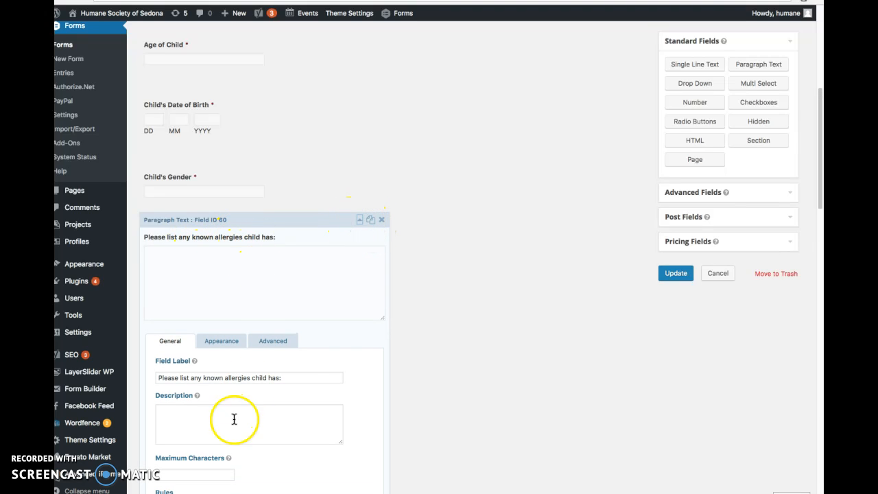
click(359, 219)
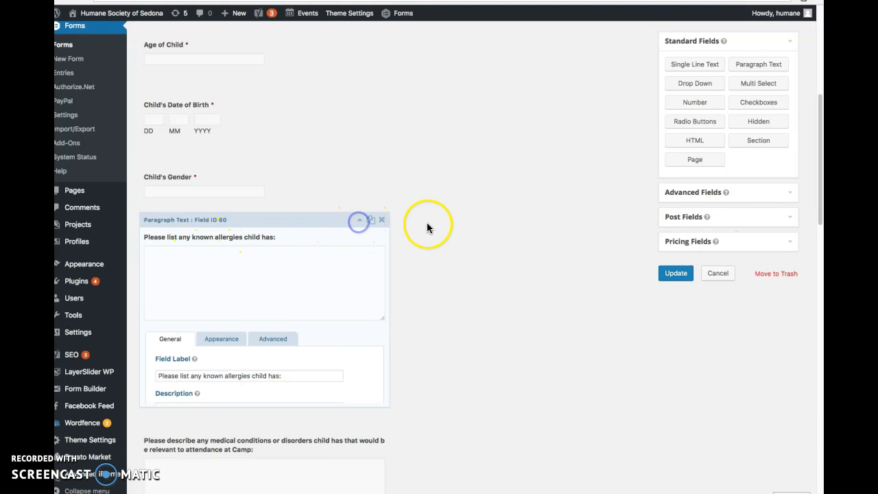
Step: Expand the Registration Fee product field to review its label, field type and price settings
drag(822, 192, 818, 398)
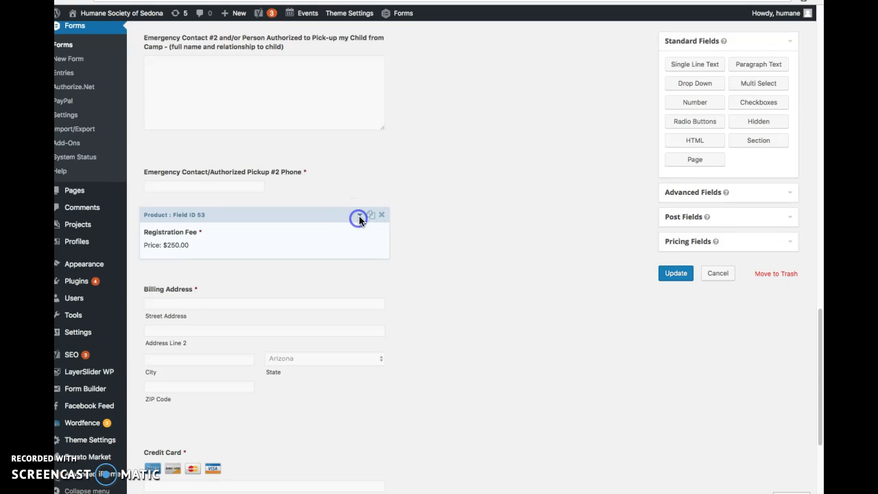
click(360, 217)
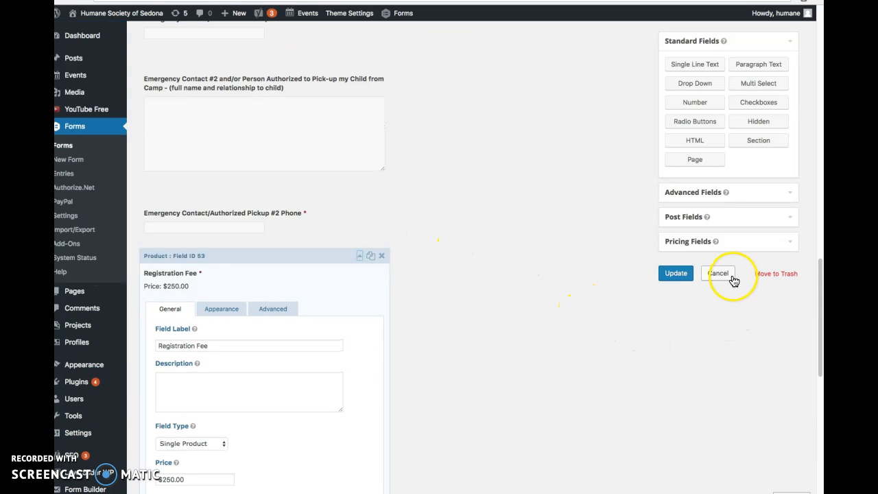
Step: Open the notifications list of the Kids & Critters Spring Camp Registration form and review which notifications are active
click(820, 296)
drag(819, 296, 776, 24)
mouse_move(214, 115)
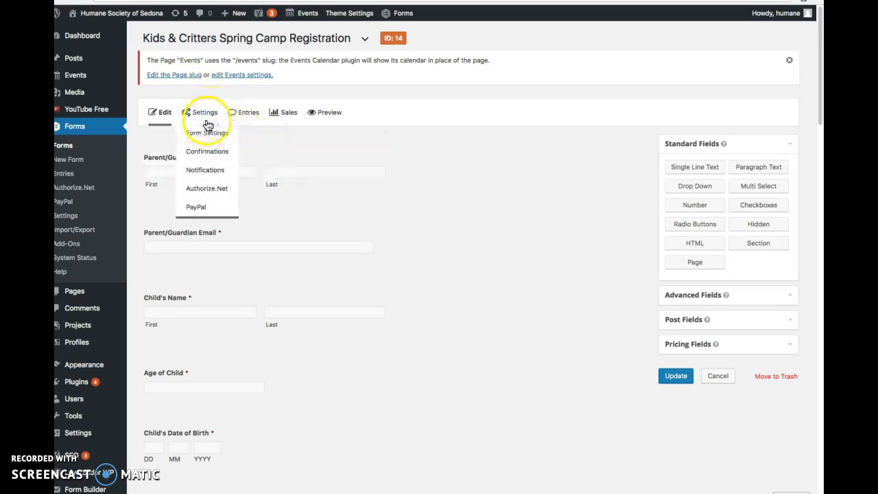
click(207, 172)
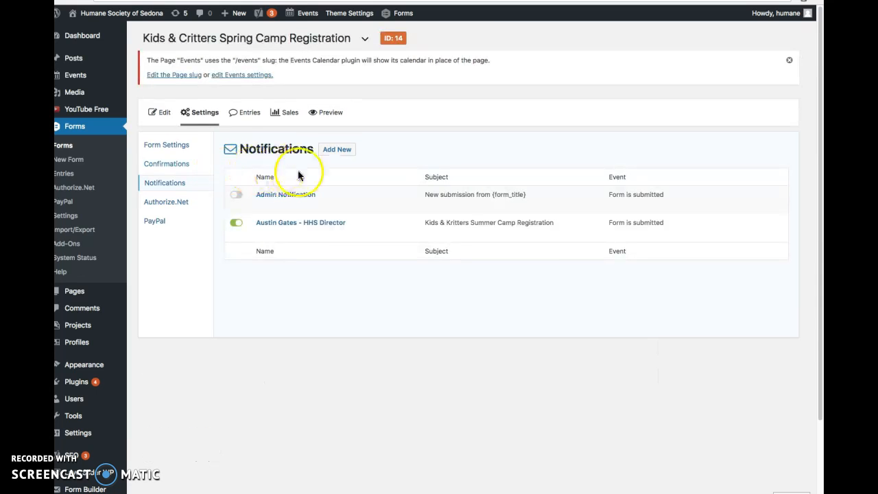
mouse_move(304, 236)
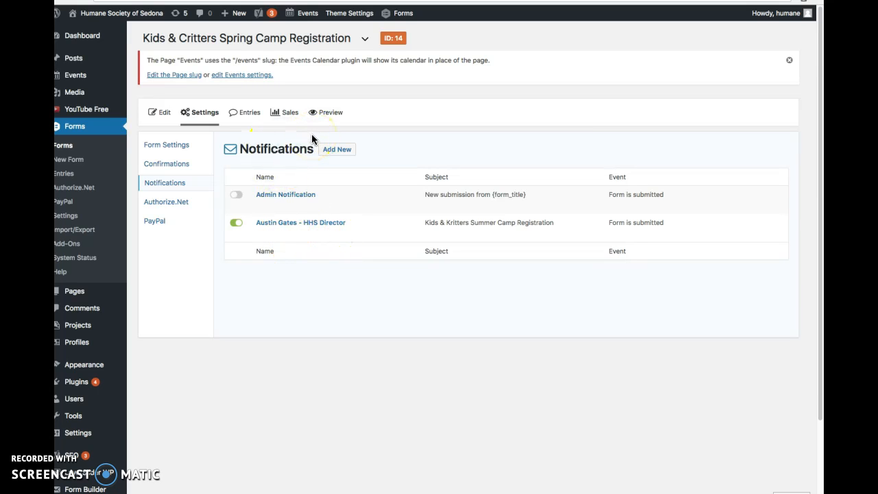
Step: Return to the forms list, open the 2018 Gala Sponsor Form for editing and look through its fields
click(84, 127)
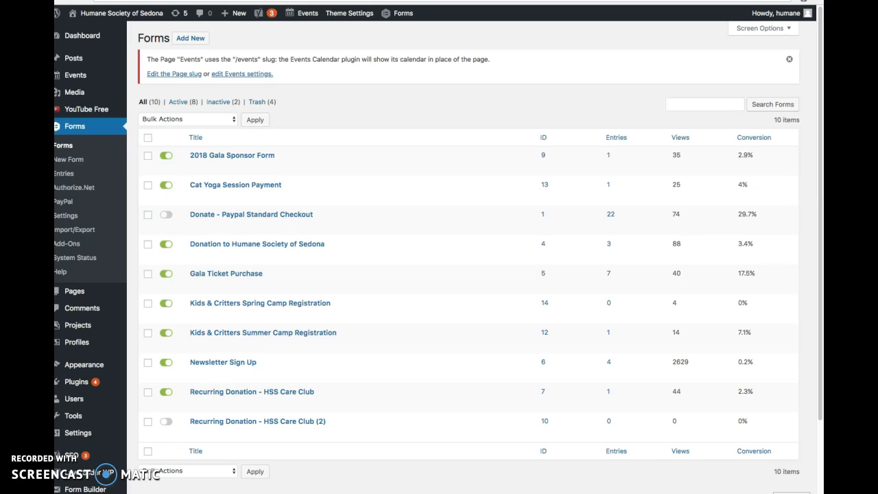
click(196, 167)
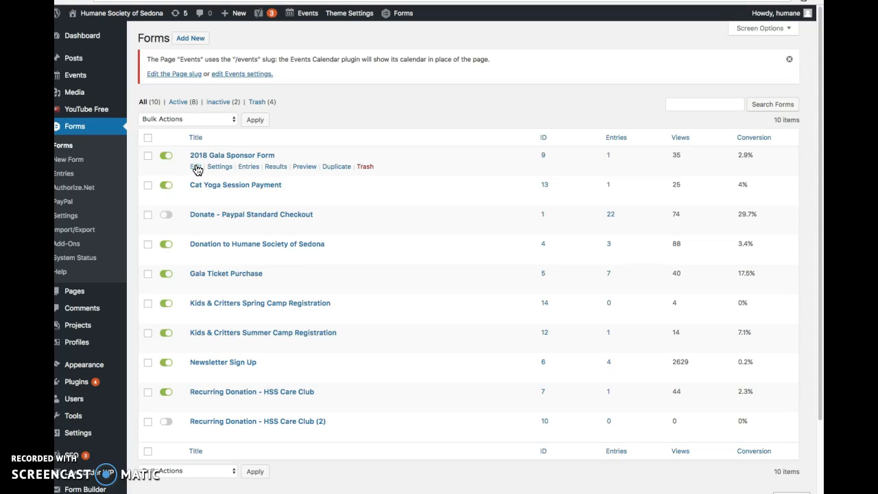
click(197, 168)
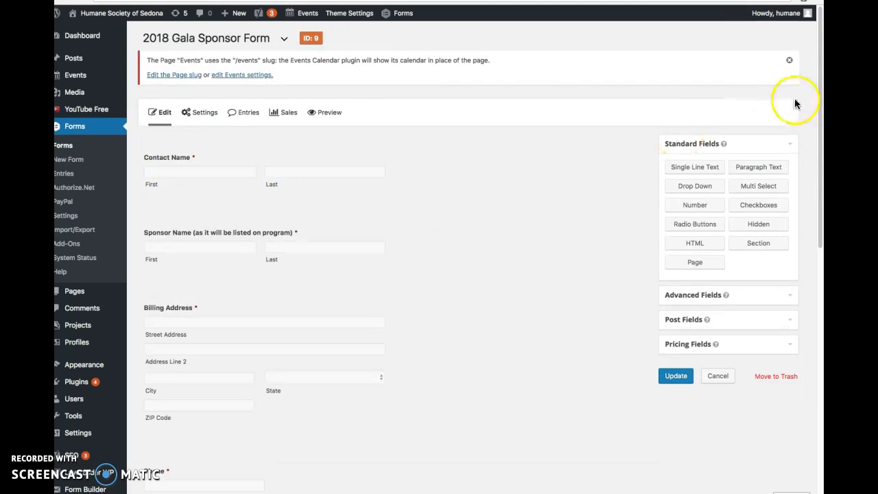
scroll(799, 137, down, 5)
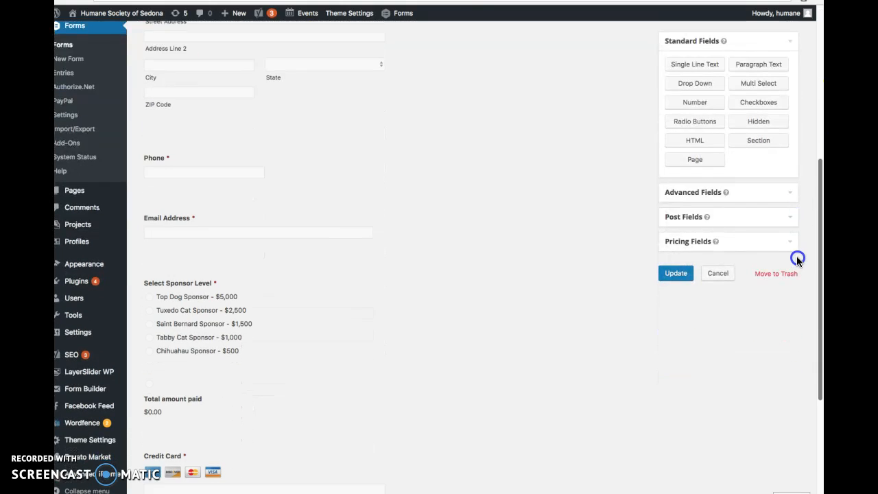
drag(797, 257, 799, 271)
Step: Expand the Select Sponsor Level product field and review its label, field type and choices
mouse_move(303, 261)
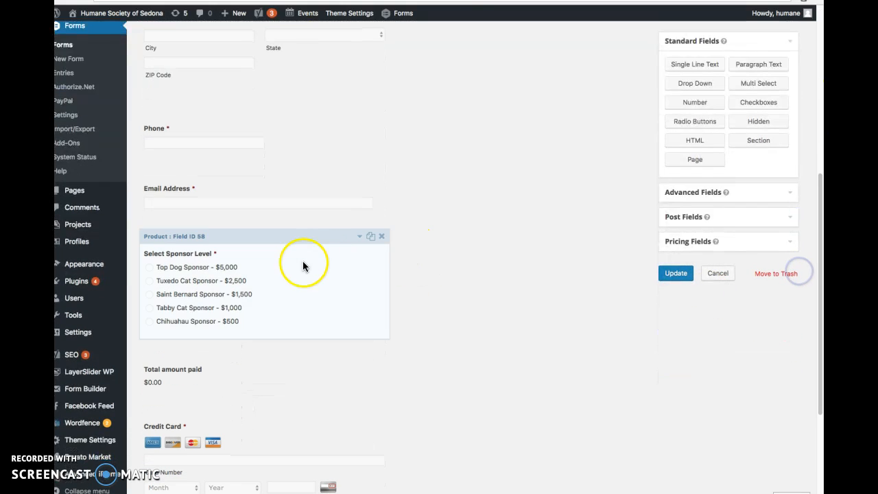
click(358, 238)
drag(822, 208, 821, 283)
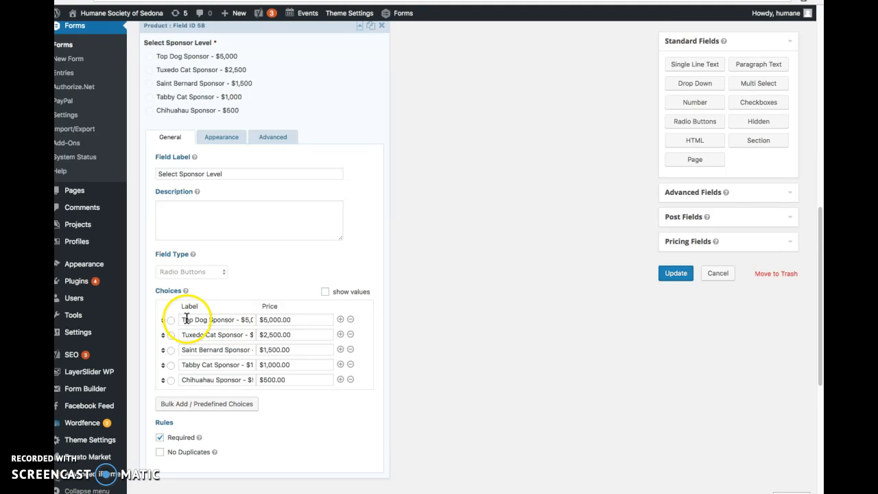
Step: Examine the Top Dog Sponsor choice, selecting the amount in its label and placing the cursor in its price field
click(244, 321)
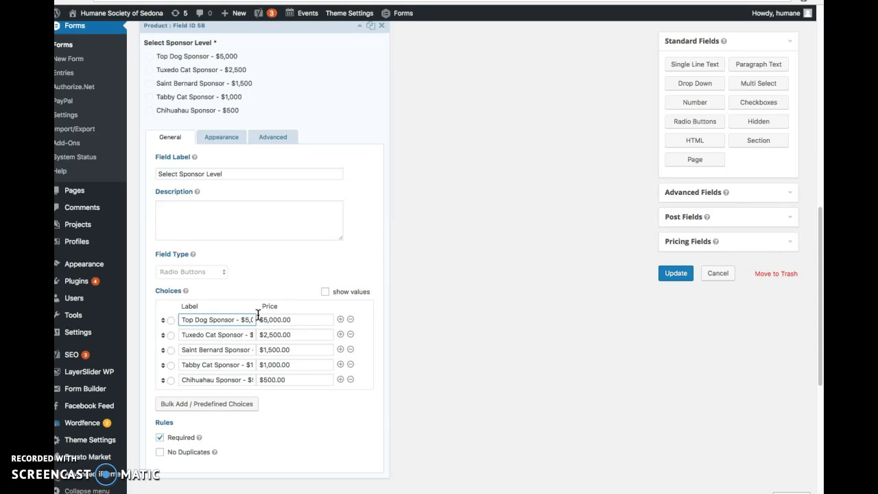
drag(241, 320, 263, 319)
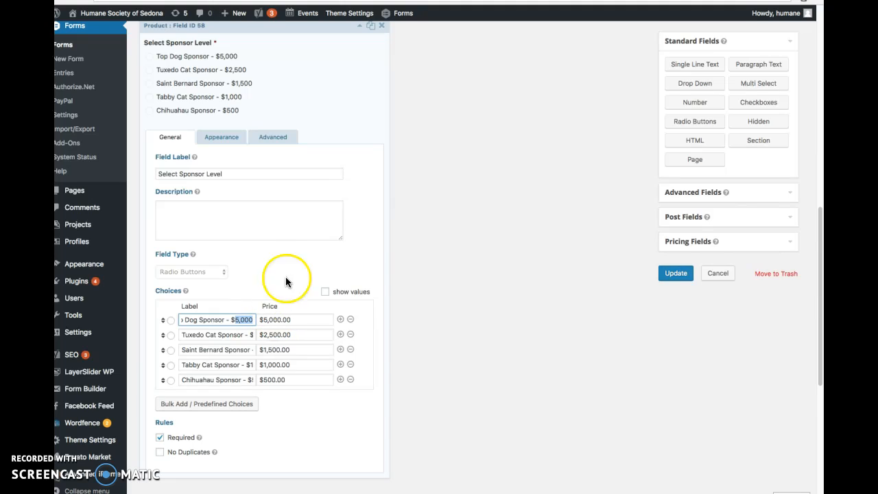
click(304, 323)
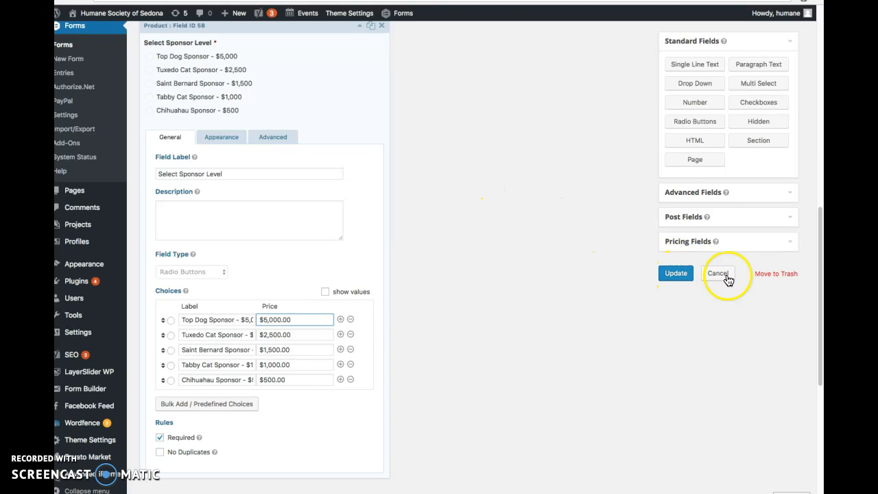
Step: Look over the remaining payment and CAPTCHA fields of the sponsor form, and return to the forms list
drag(817, 229, 794, 377)
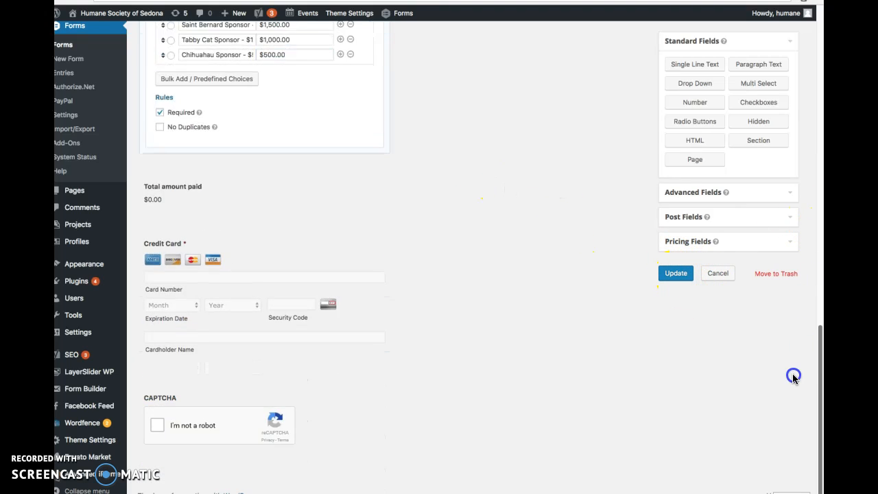
drag(815, 418, 722, 12)
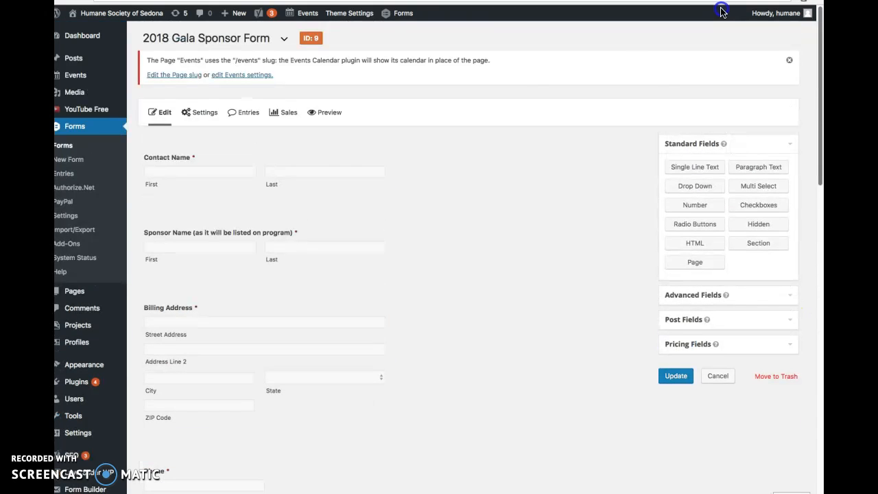
click(81, 130)
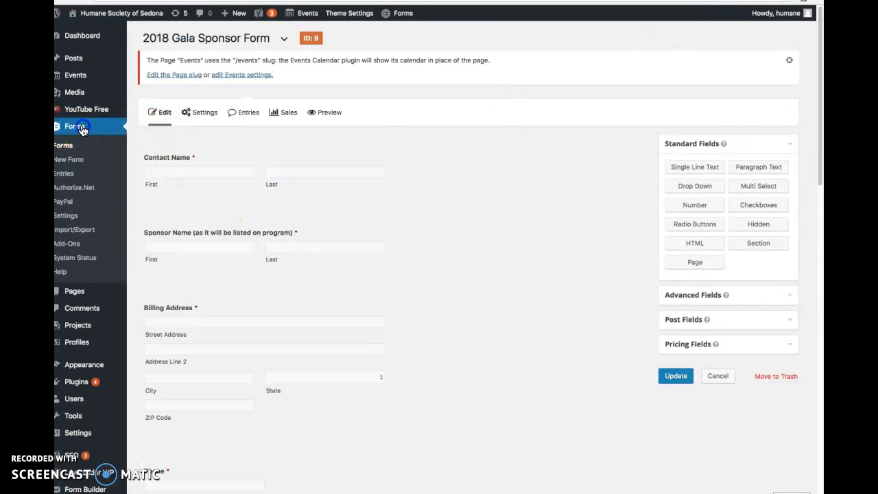